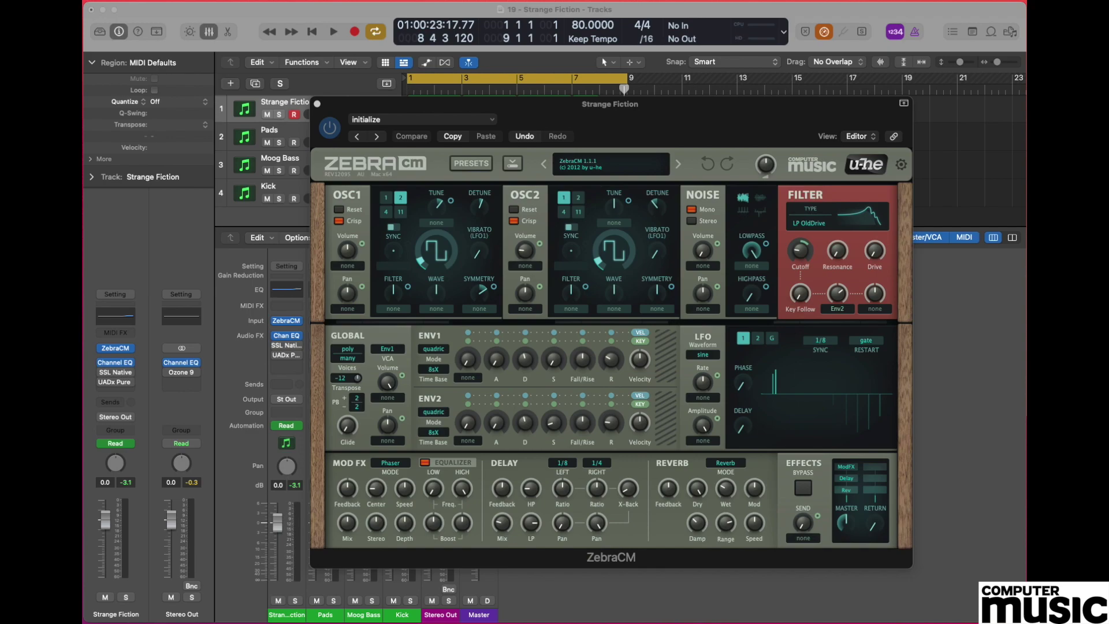
# Step: Load the init preset in ZebraCM and lower the effects section's Master level
pyautogui.click(606, 169)
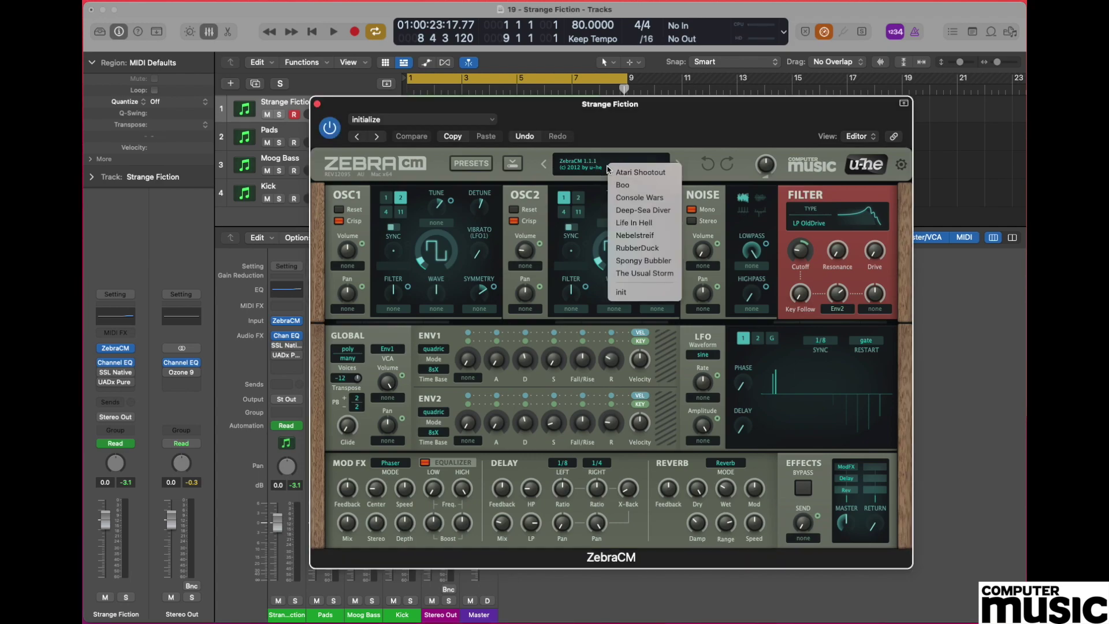
pyautogui.click(639, 292)
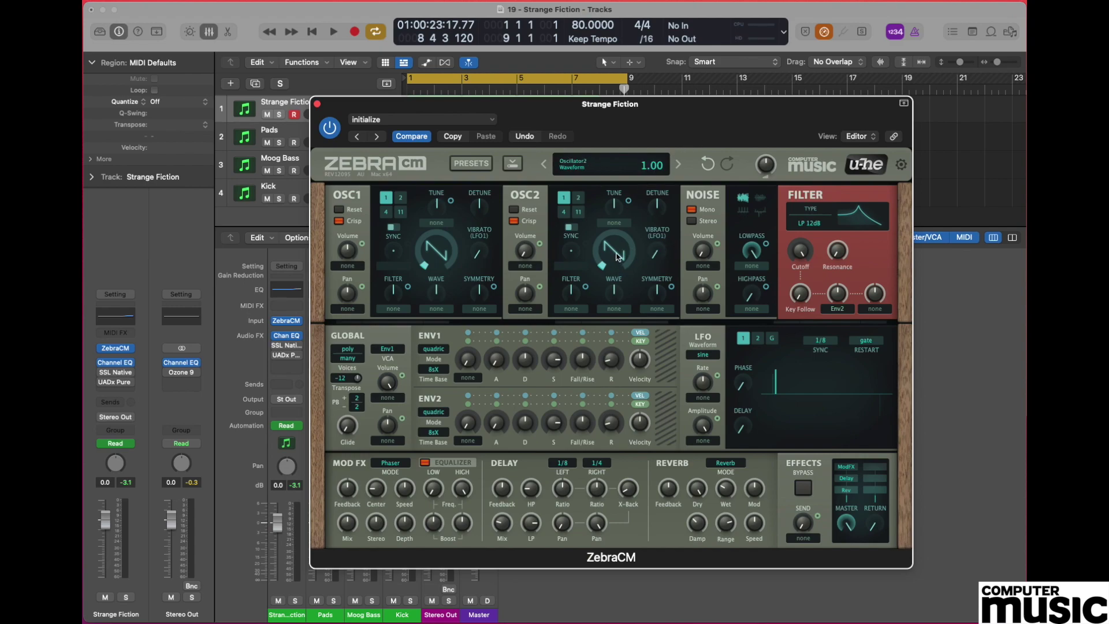
pyautogui.click(847, 523)
pyautogui.moveTo(847, 522); pyautogui.dragTo(845, 596)
# Step: Set OSC1's waveform to 2.00, the square wave, and switch the oscillator to mode 2
pyautogui.click(439, 254)
pyautogui.moveTo(439, 255); pyautogui.dragTo(443, 243)
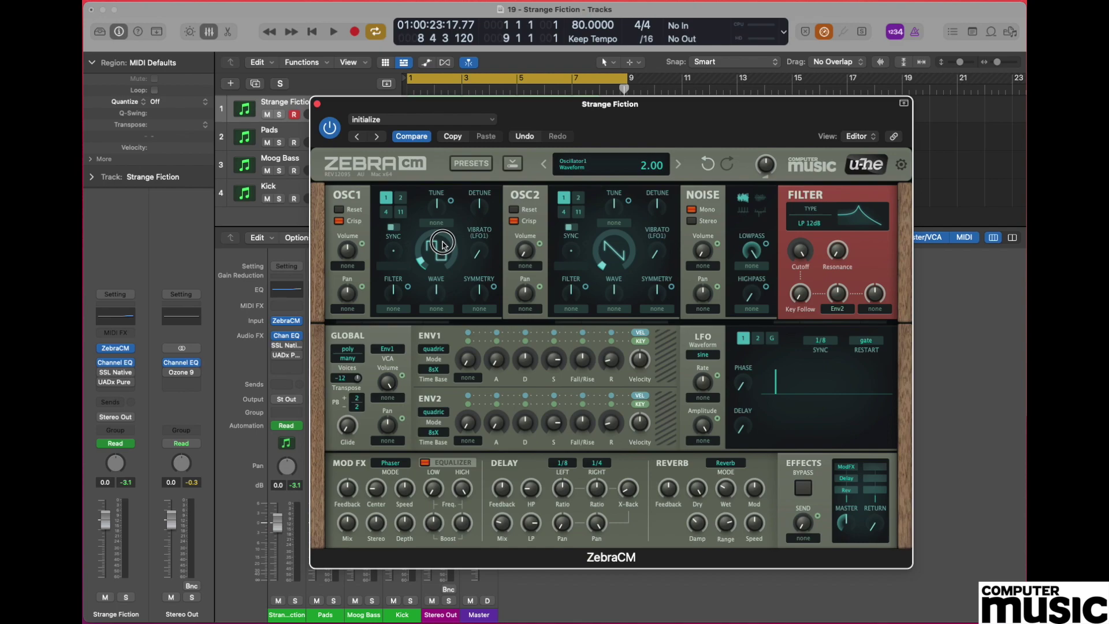
pyautogui.moveTo(443, 242); pyautogui.dragTo(443, 245)
pyautogui.click(400, 198)
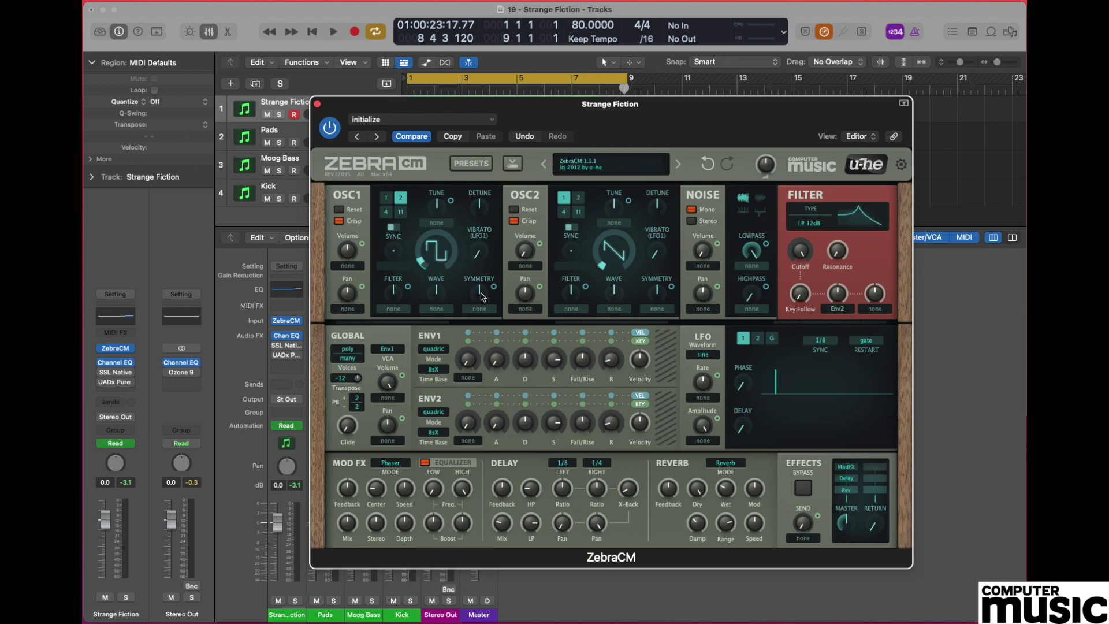
# Step: Raise OSC1's symmetry and detune the oscillator slightly upward
pyautogui.moveTo(478, 296); pyautogui.dragTo(483, 268)
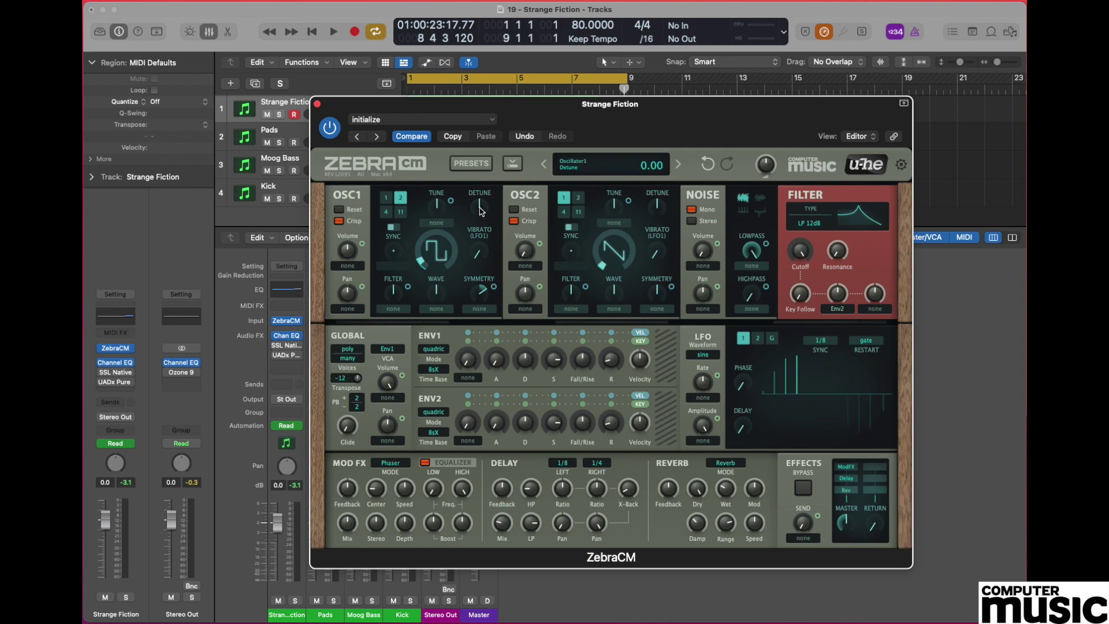
pyautogui.click(480, 211)
pyautogui.moveTo(480, 211); pyautogui.dragTo(482, 201)
# Step: Set OSC1's tune to 12.00
pyautogui.click(435, 207)
pyautogui.click(438, 208)
pyautogui.moveTo(438, 208); pyautogui.dragTo(443, 188)
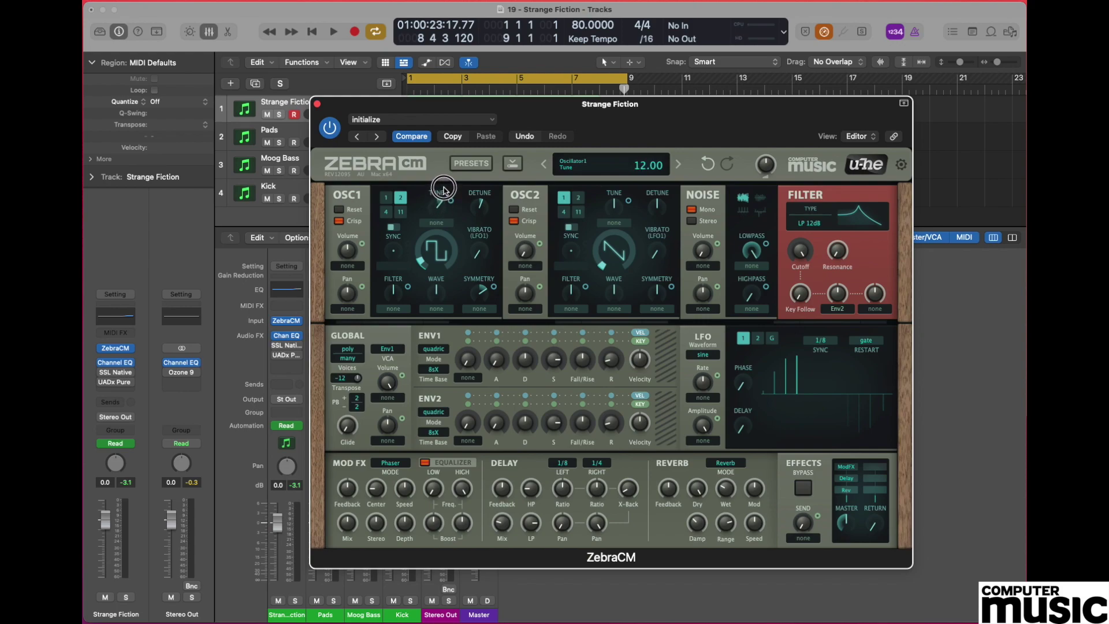
pyautogui.moveTo(444, 188); pyautogui.dragTo(443, 189)
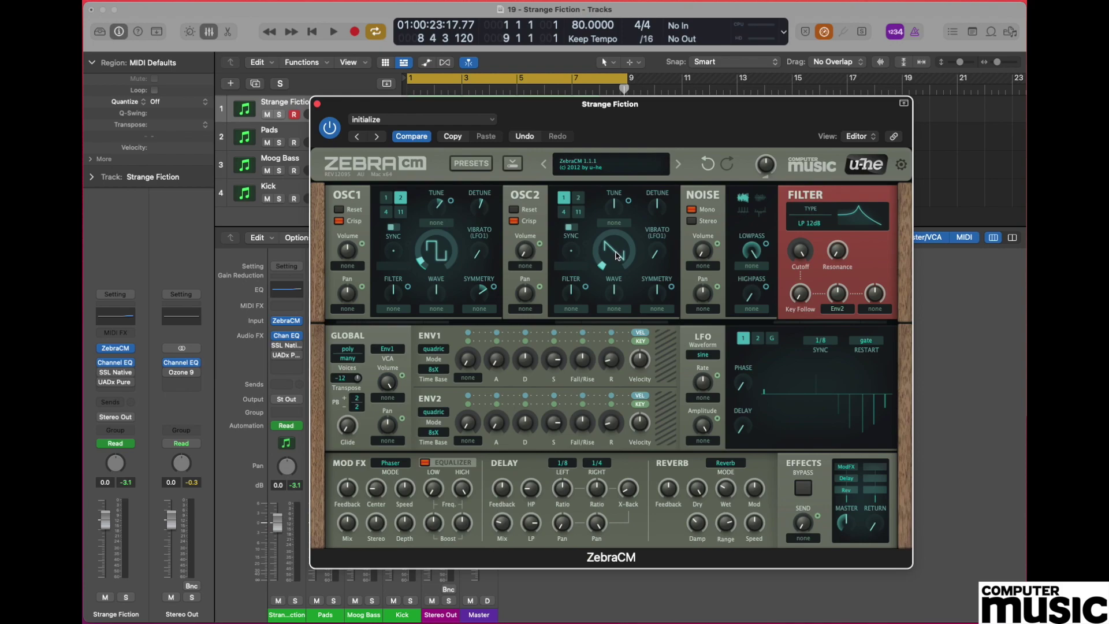
# Step: Set up OSC2 with the square waveform, a raised volume and a negative detune
pyautogui.click(616, 253)
pyautogui.moveTo(616, 253); pyautogui.dragTo(619, 242)
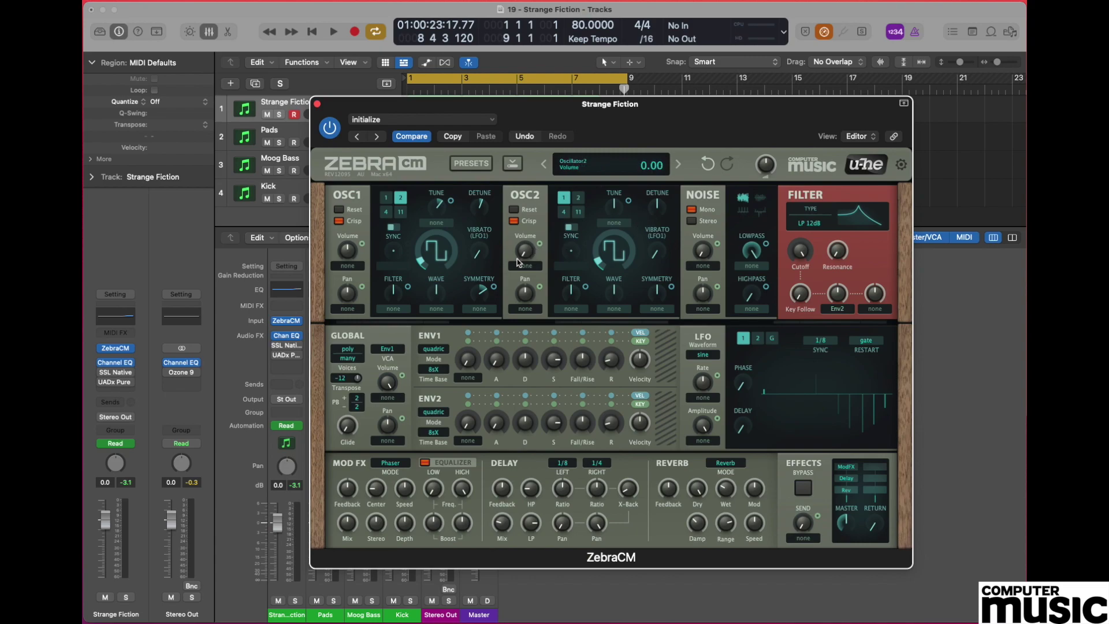
pyautogui.moveTo(526, 249); pyautogui.dragTo(533, 196)
pyautogui.moveTo(658, 206)
pyautogui.mouseDown()
pyautogui.moveTo(659, 238)
pyautogui.moveTo(659, 227)
pyautogui.mouseUp()
pyautogui.moveTo(658, 228); pyautogui.dragTo(657, 227)
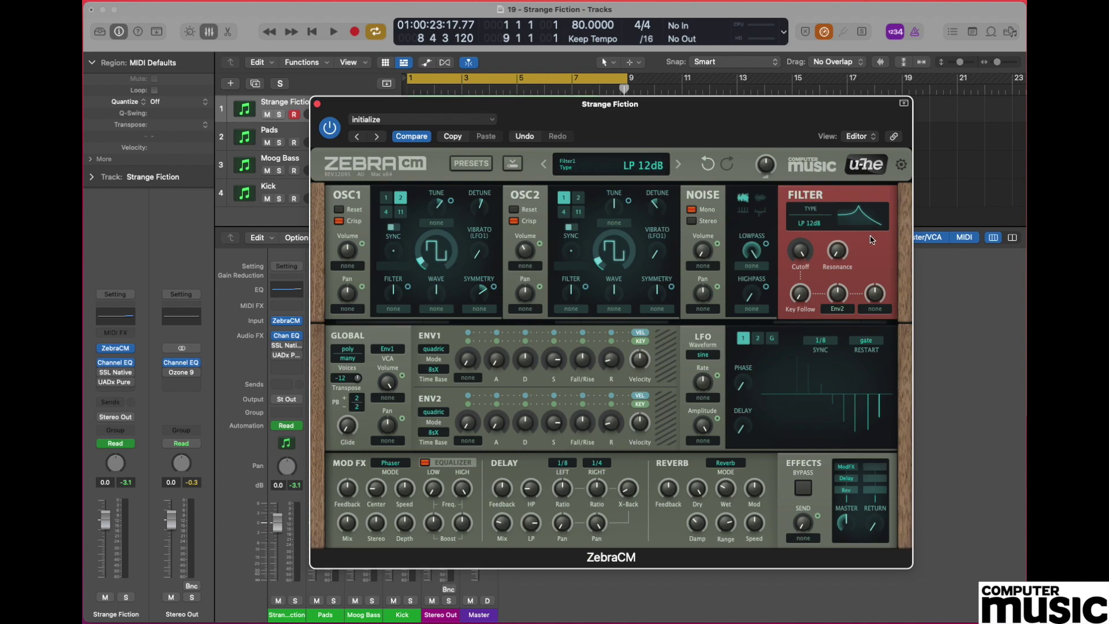
# Step: Set the filter type to LP OldDrive and lower its cutoff substantially
pyautogui.click(817, 225)
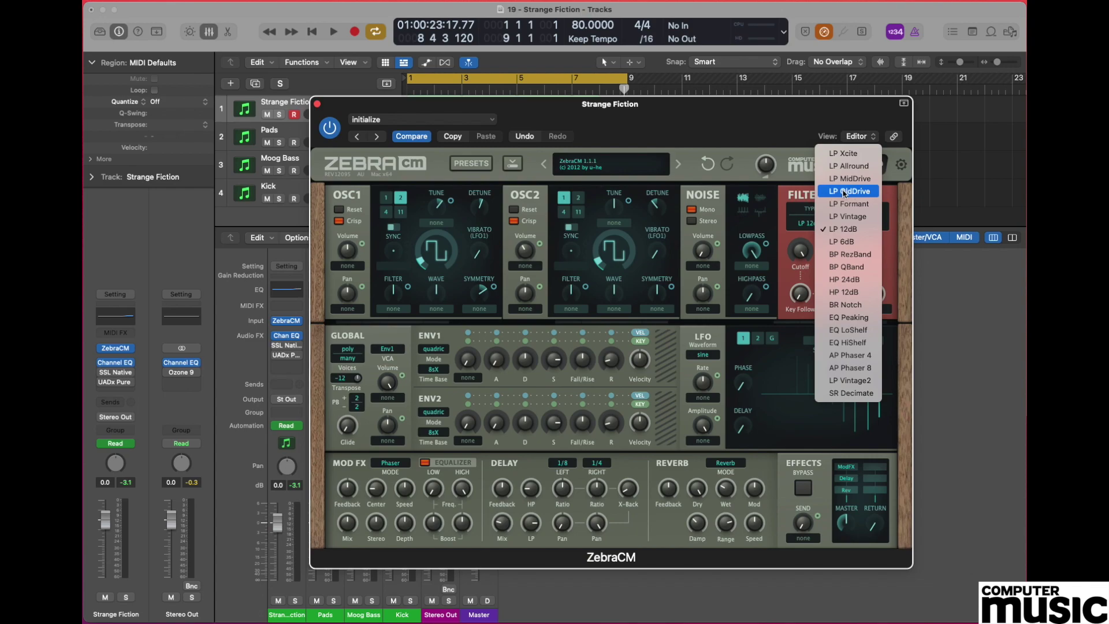
pyautogui.click(873, 192)
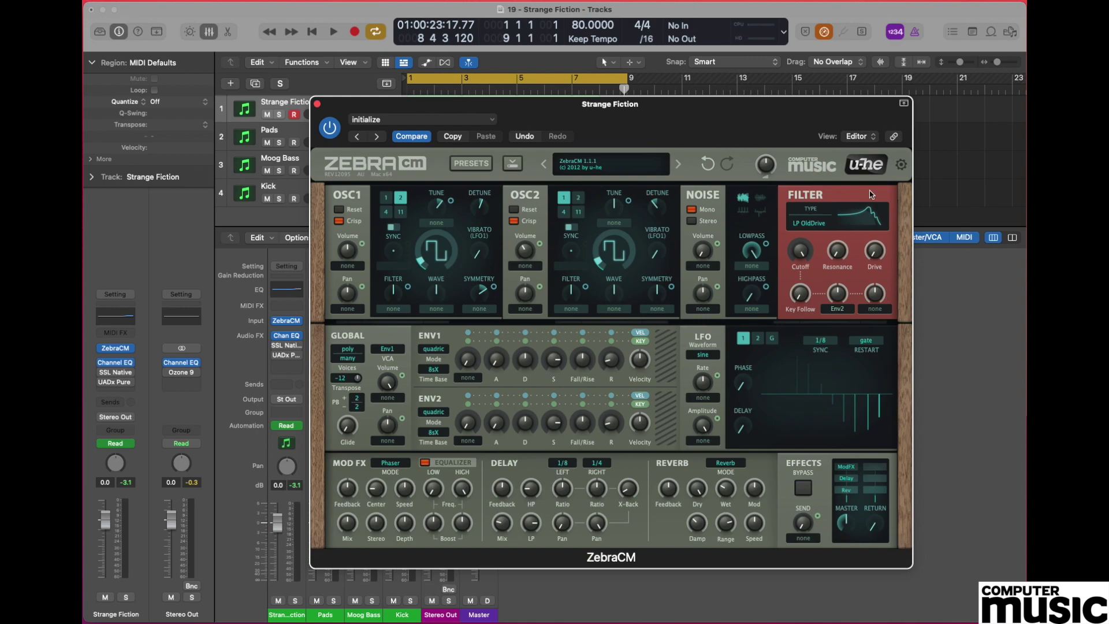
pyautogui.moveTo(802, 251)
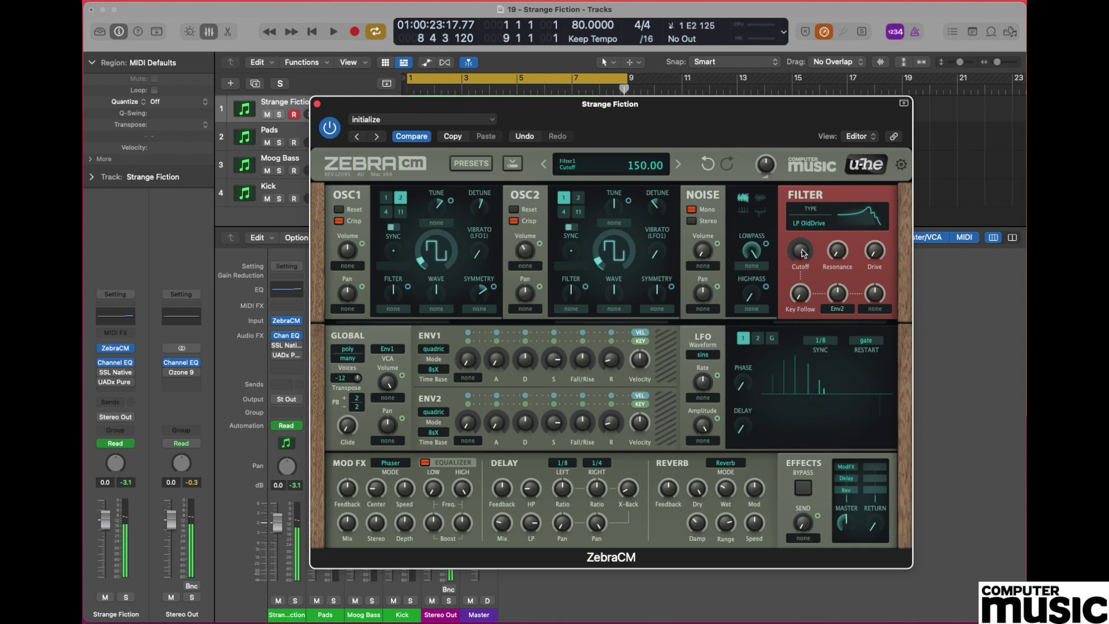
pyautogui.moveTo(804, 253); pyautogui.dragTo(814, 361)
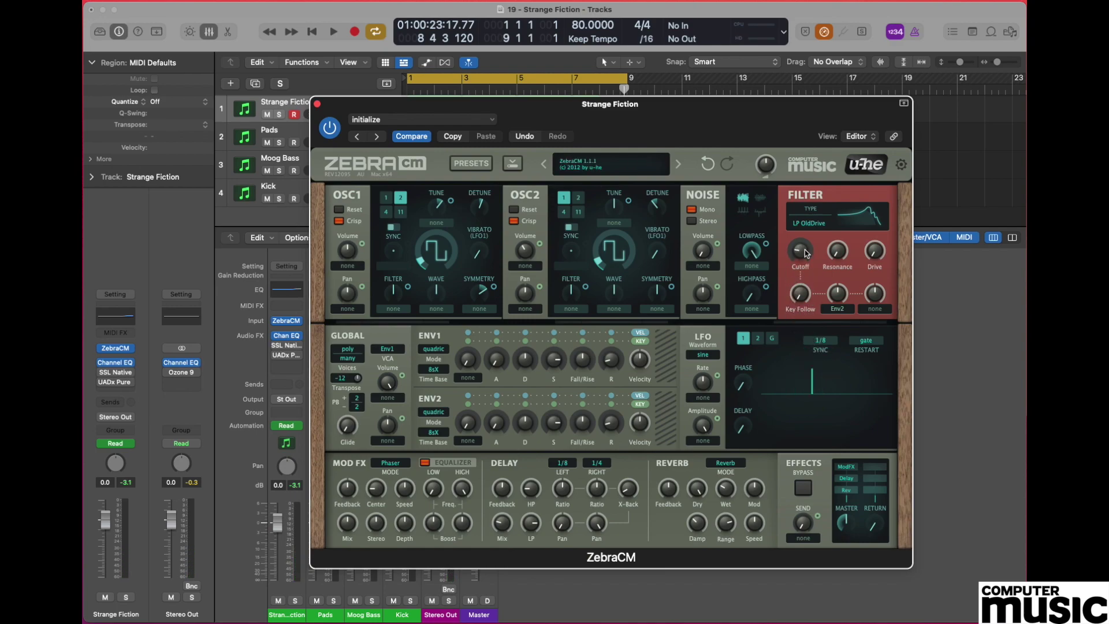
# Step: Raise the Env2 modulation amount on the filter cutoff
pyautogui.click(840, 297)
pyautogui.moveTo(841, 297); pyautogui.dragTo(843, 259)
pyautogui.moveTo(824, 292)
# Step: Lower ENV1's sustain and lengthen its release
pyautogui.moveTo(526, 361); pyautogui.dragTo(562, 365)
pyautogui.moveTo(616, 364)
pyautogui.moveTo(616, 365); pyautogui.dragTo(624, 341)
pyautogui.moveTo(880, 257)
# Step: Shape ENV2 with a shorter decay, low sustain and longer release, and trim the filter cutoff slightly
pyautogui.moveTo(507, 427)
pyautogui.moveTo(525, 423); pyautogui.dragTo(525, 429)
pyautogui.moveTo(546, 575); pyautogui.dragTo(550, 508)
pyautogui.moveTo(617, 423); pyautogui.dragTo(618, 418)
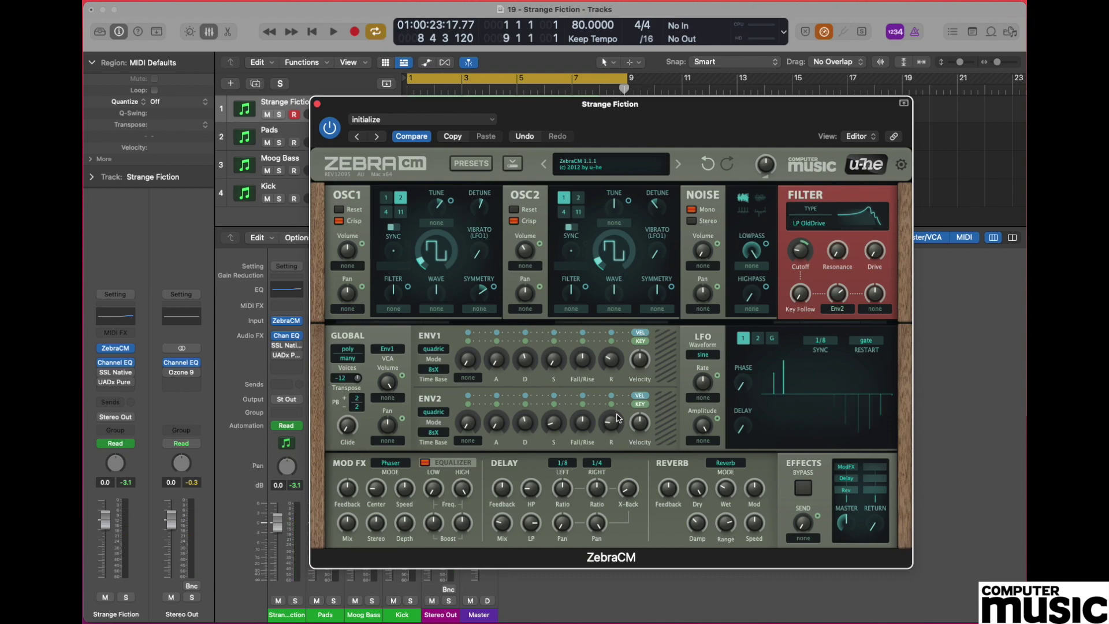
pyautogui.moveTo(801, 254); pyautogui.dragTo(802, 258)
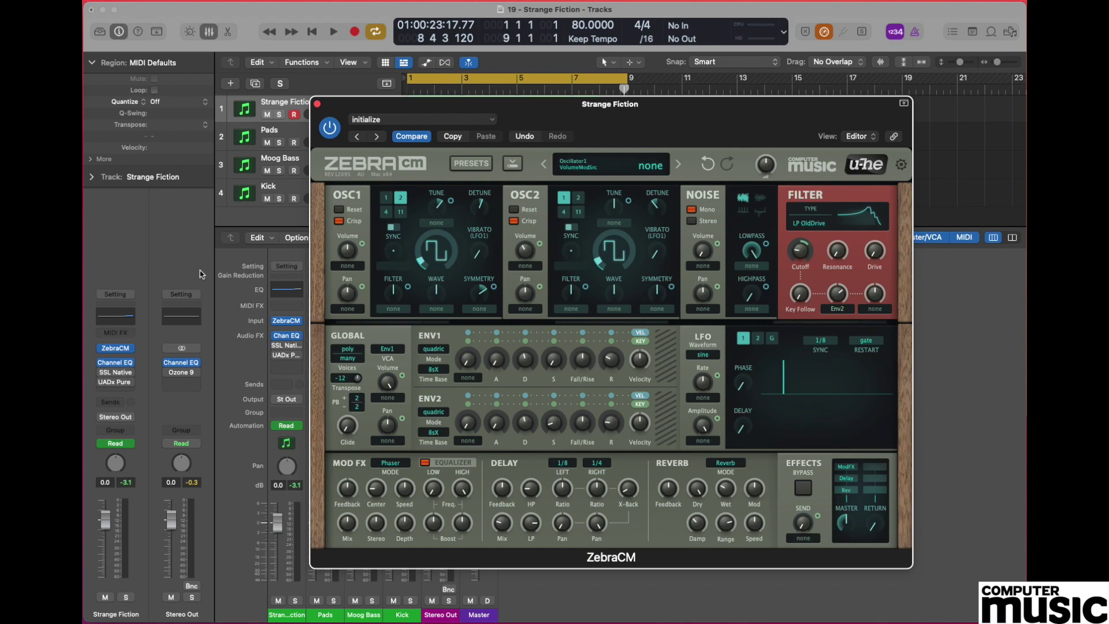
# Step: Inspect the SSL Native and UADx Pure inserts on the Strange Fiction channel, and close the ZebraCM window to reveal the automation lanes
pyautogui.click(116, 373)
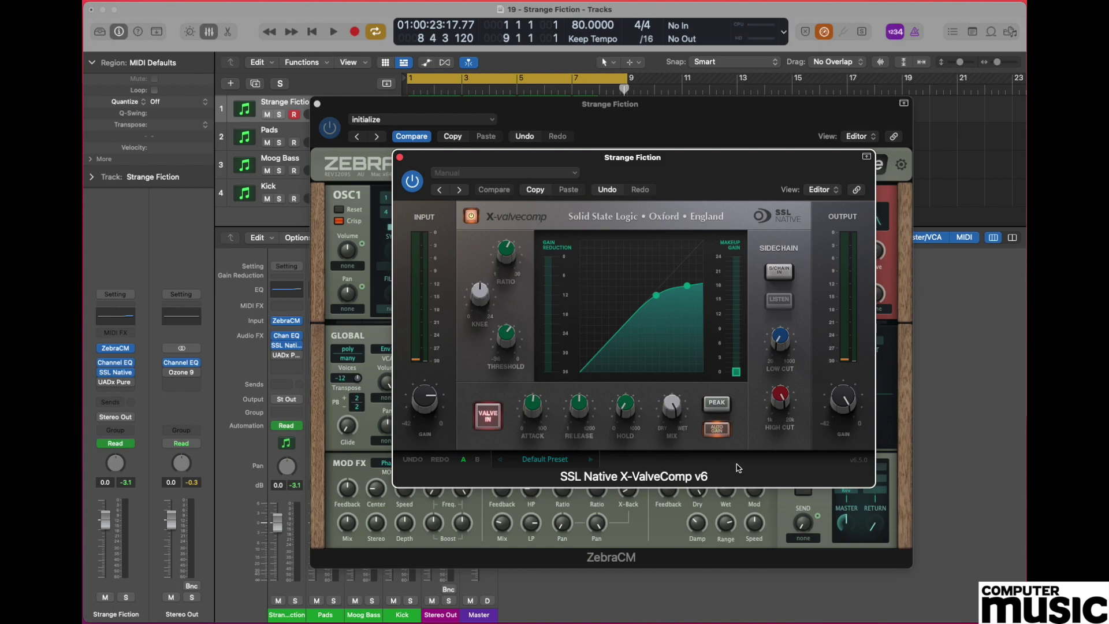
pyautogui.click(285, 354)
pyautogui.moveTo(509, 80); pyautogui.dragTo(906, 84)
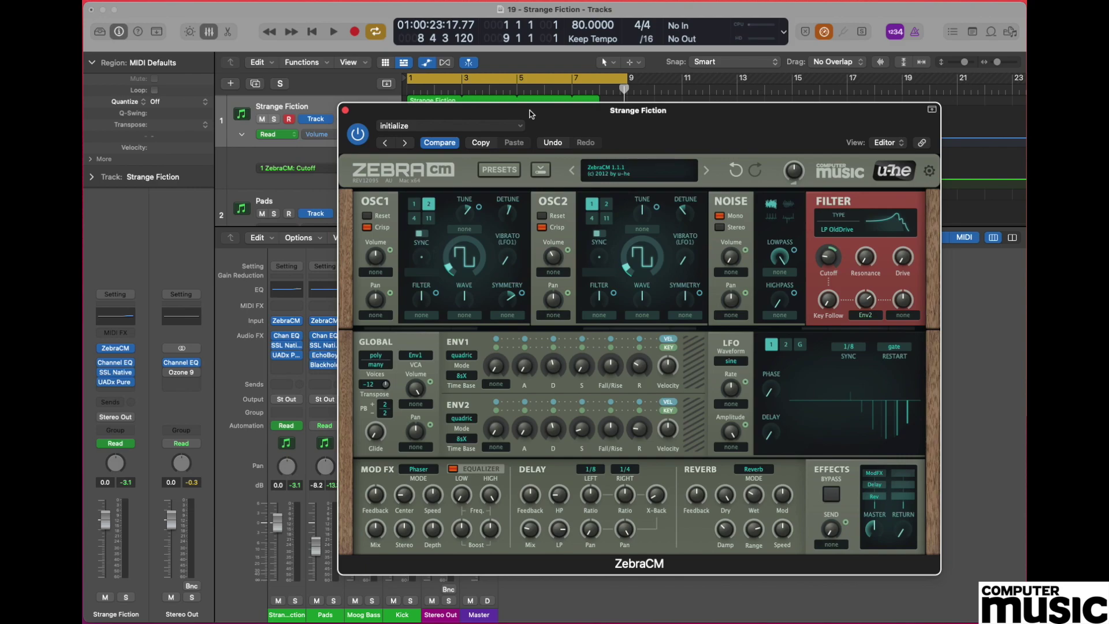
pyautogui.click(346, 111)
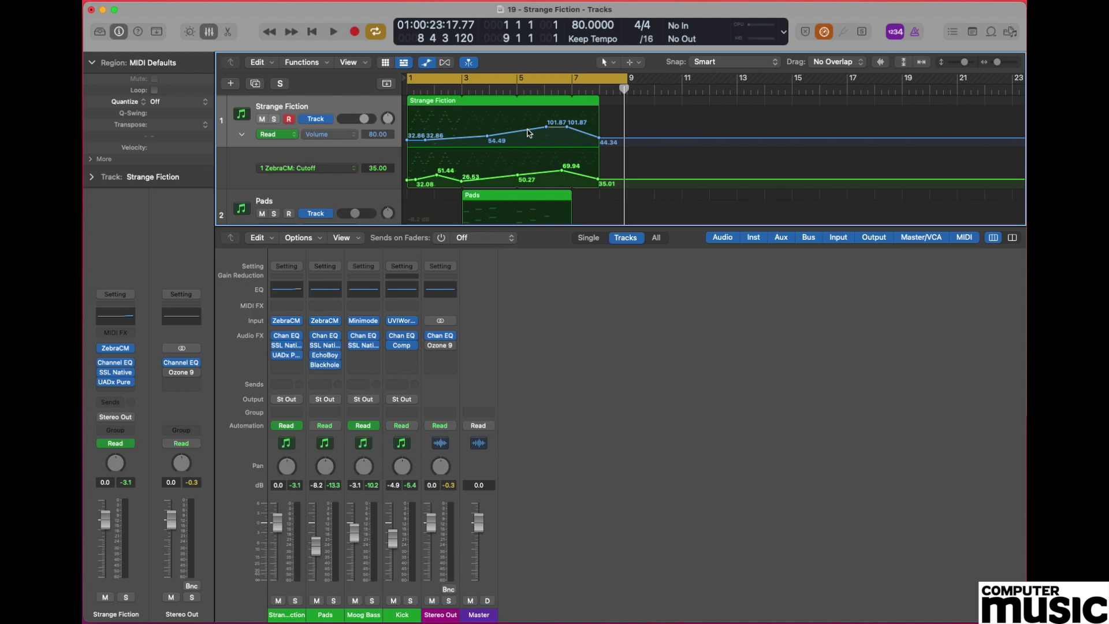
# Step: Solo the Strange Fiction track and play the project from the start
pyautogui.press('s')
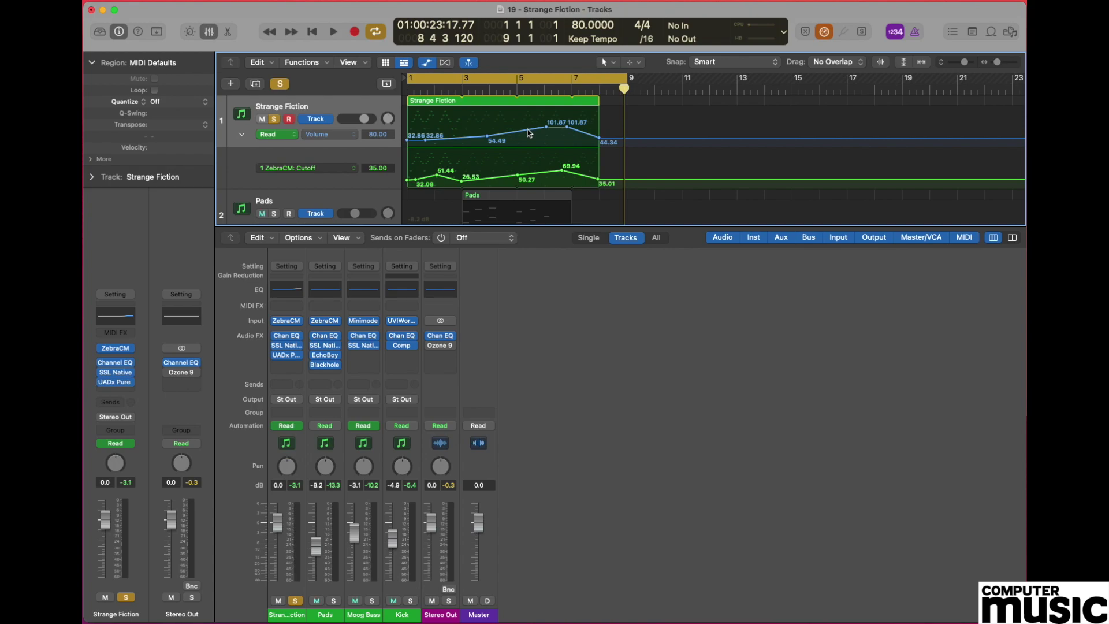
pyautogui.press('Return')
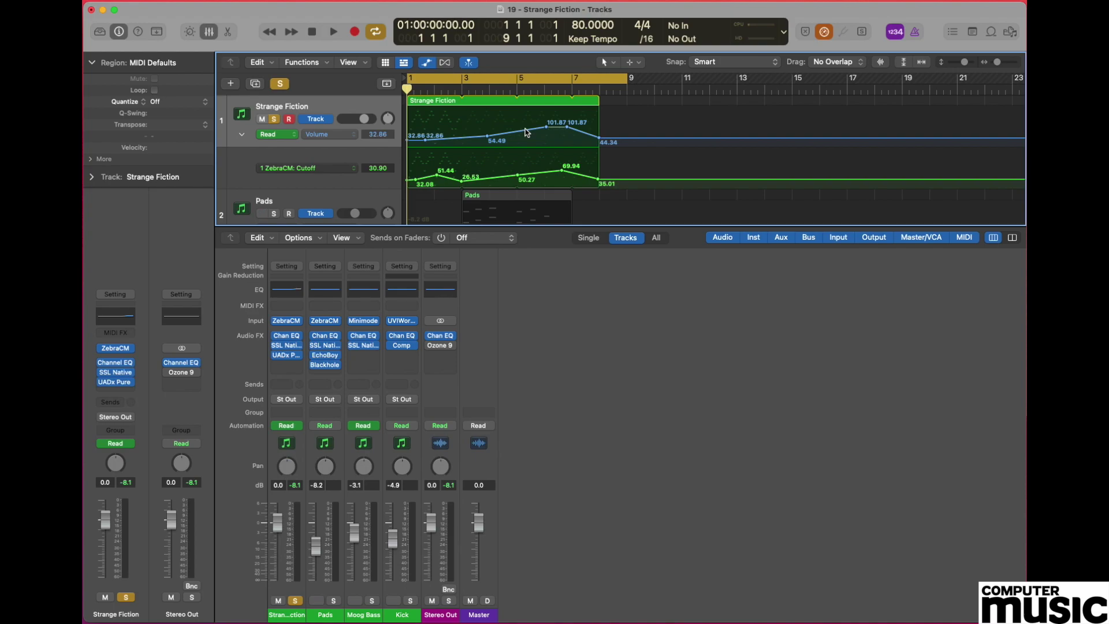
pyautogui.press('space')
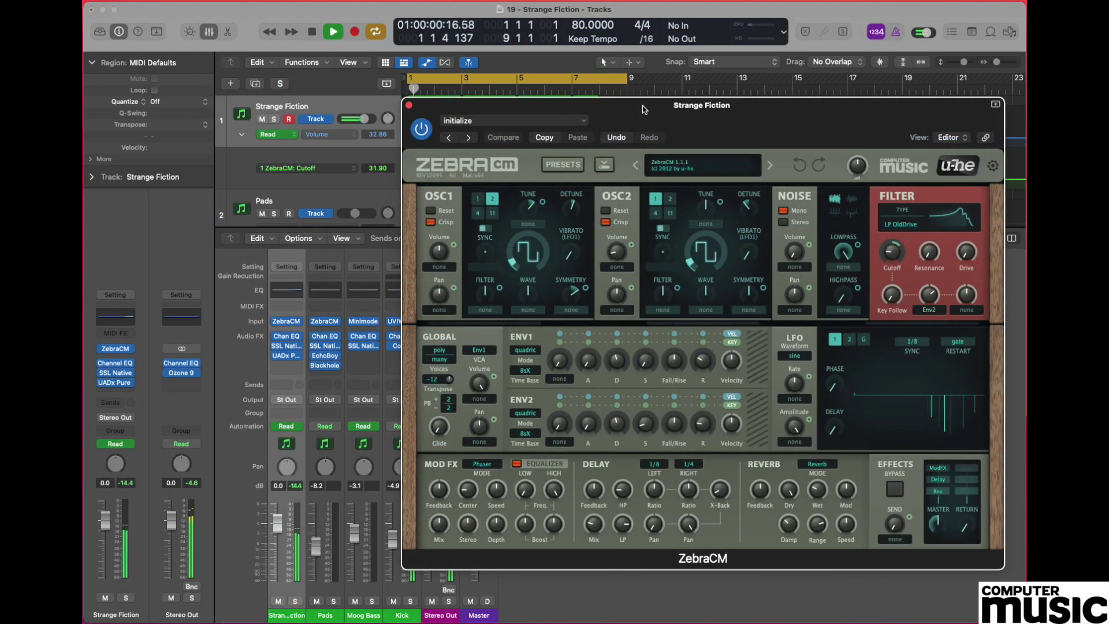
# Step: Close the ZebraCM window to view the volume and cutoff automation during playback, and reopen the synth
pyautogui.click(409, 105)
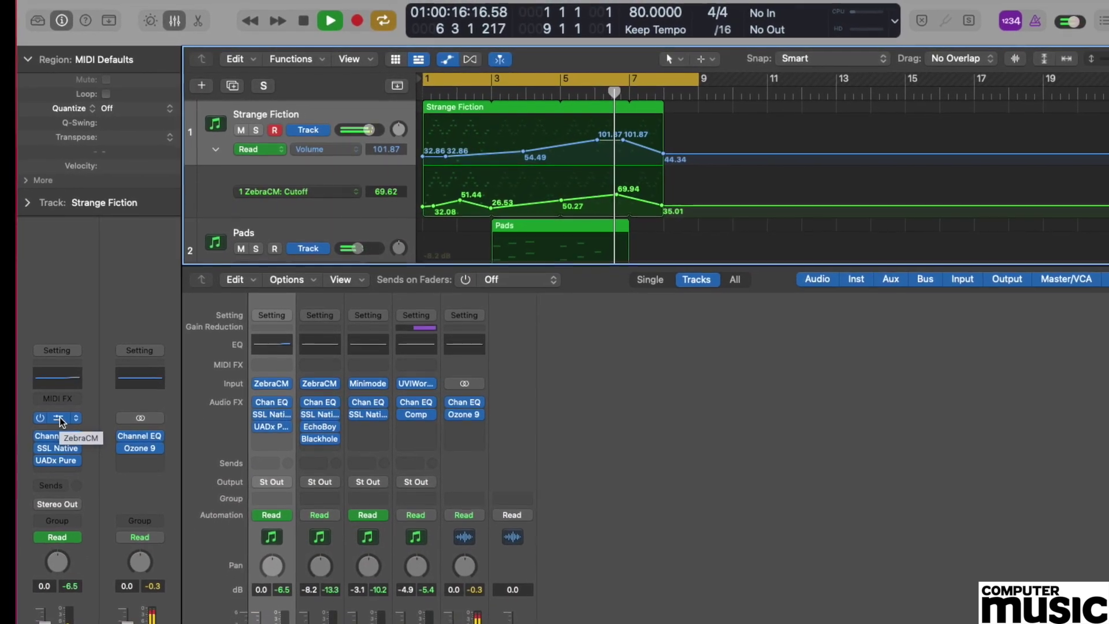
pyautogui.click(75, 400)
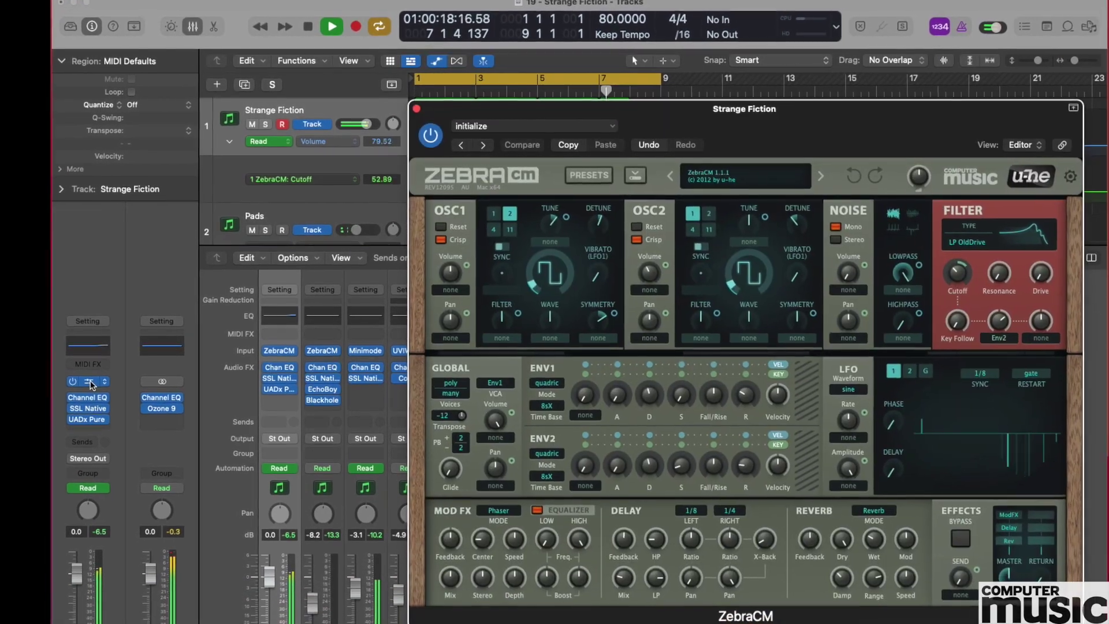